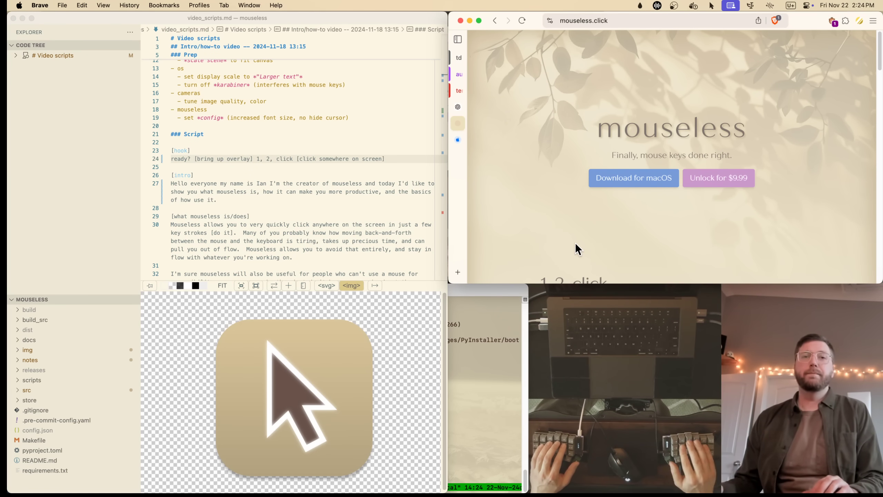
Click into the VS Code script editor through the Mouseless grid to make it the active window.
key("ctrl+space")
key("i")
key("i")
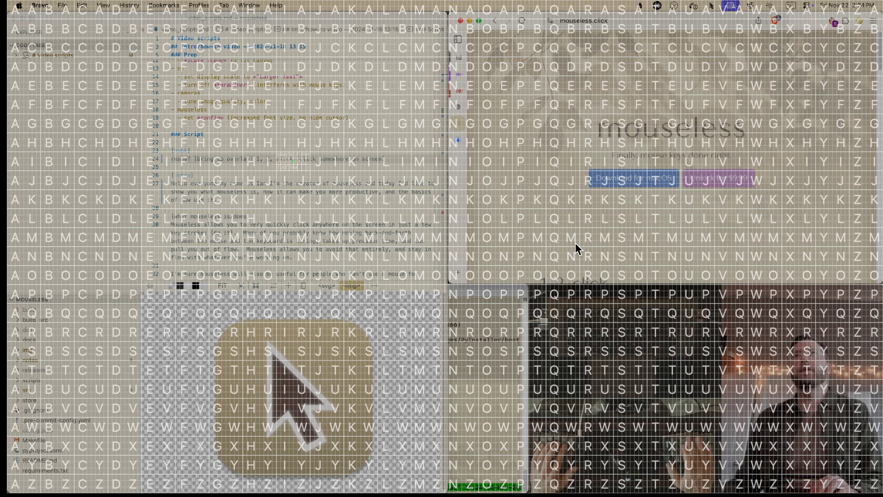
left_click(292, 160)
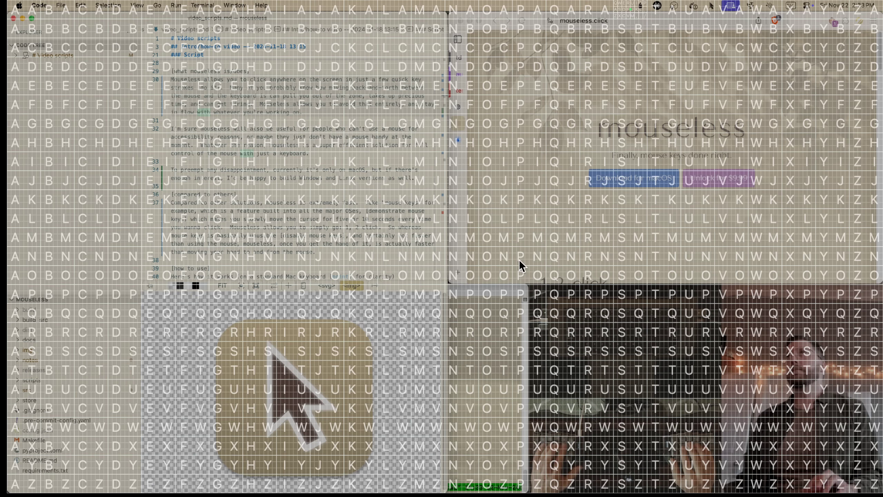
Open the Color Picker window from its menu-bar menu, then close it via Mouseless grid cell WC.
left_click(641, 5)
key("Down")
key("Down")
key("Return")
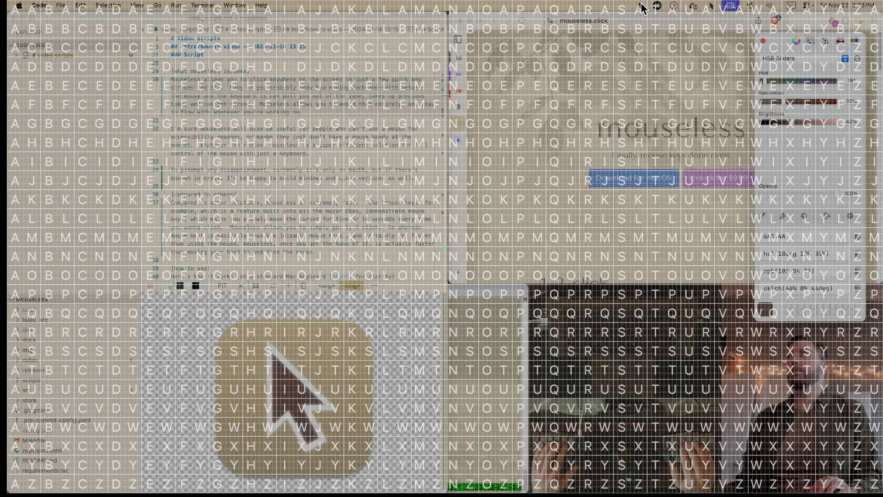
key("w")
key("c")
left_click(763, 41)
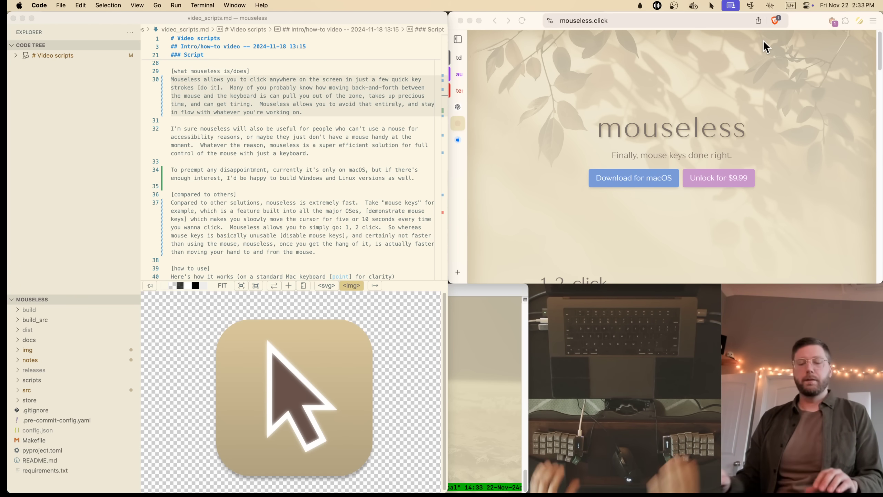
Move the pointer to grid cell QH on Brave, go up to line 33, and enable Mouse Keys.
key("ctrl+space")
key("q")
key("h")
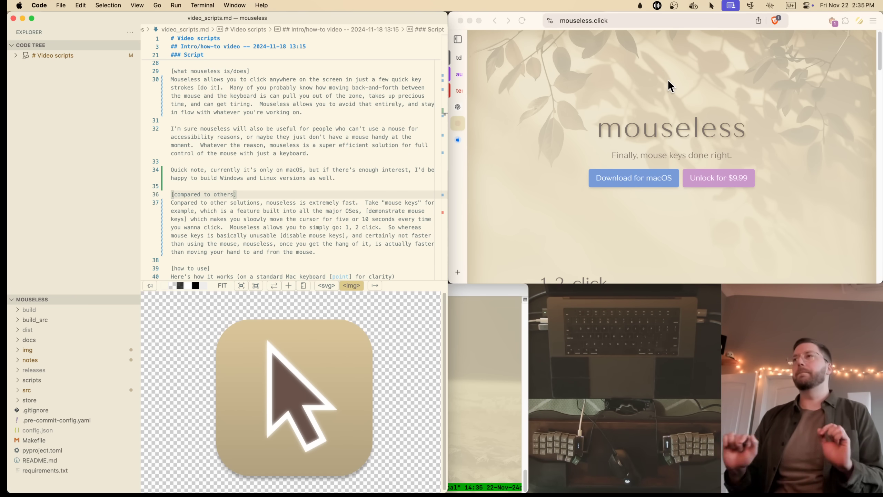
key("Up")
key("Up")
key("Up")
key("Up")
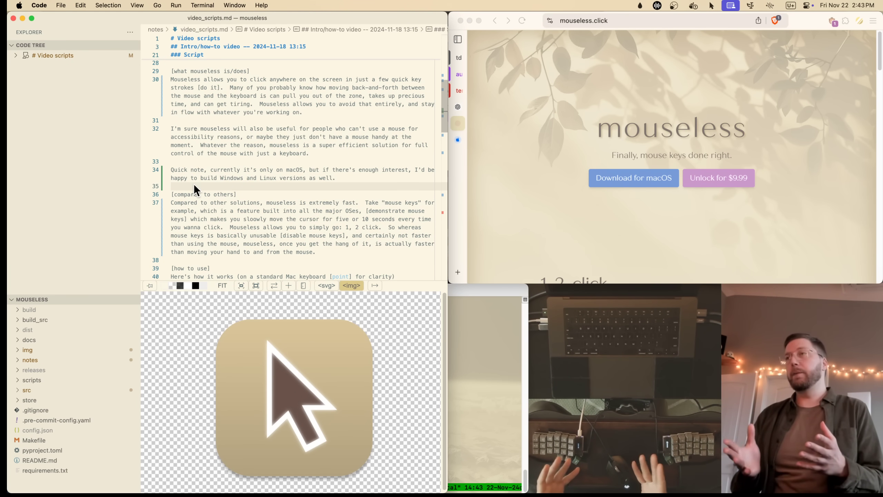
key("alt")
key("alt")
key("alt")
key("alt")
key("alt")
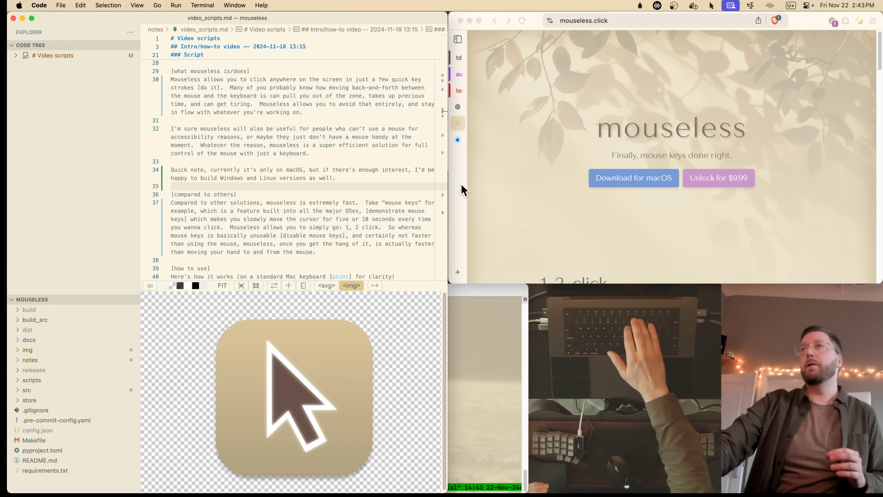
Open the Color Picker menu-bar menu and dismiss it with Escape.
left_click(640, 6)
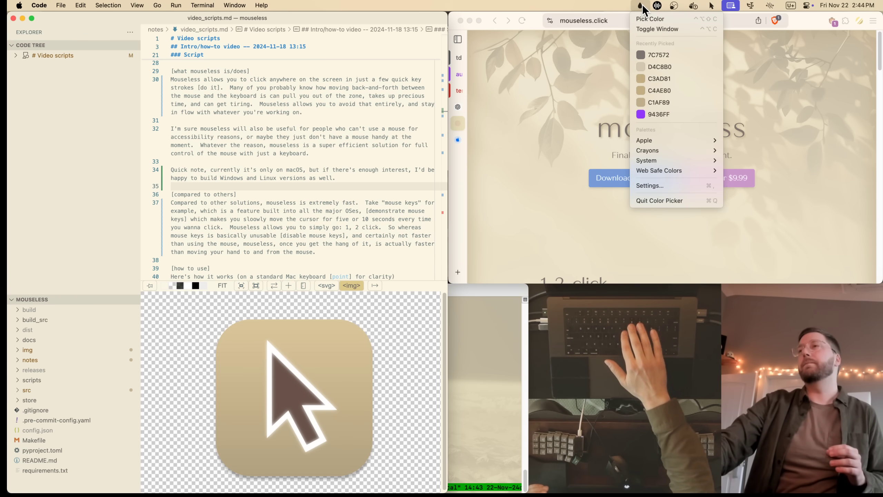
key("Escape")
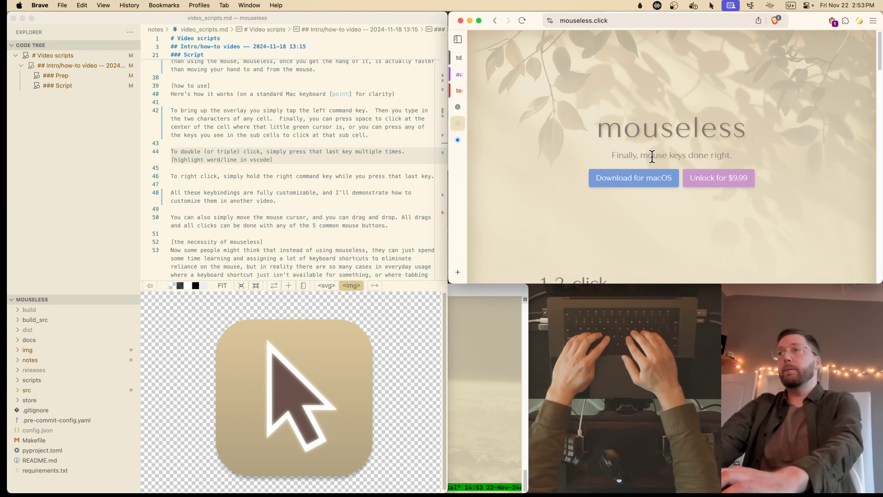
Click Brave's '+ New Tab' sidebar entry using the Mouseless grid and its finer sub-cells.
key("super")
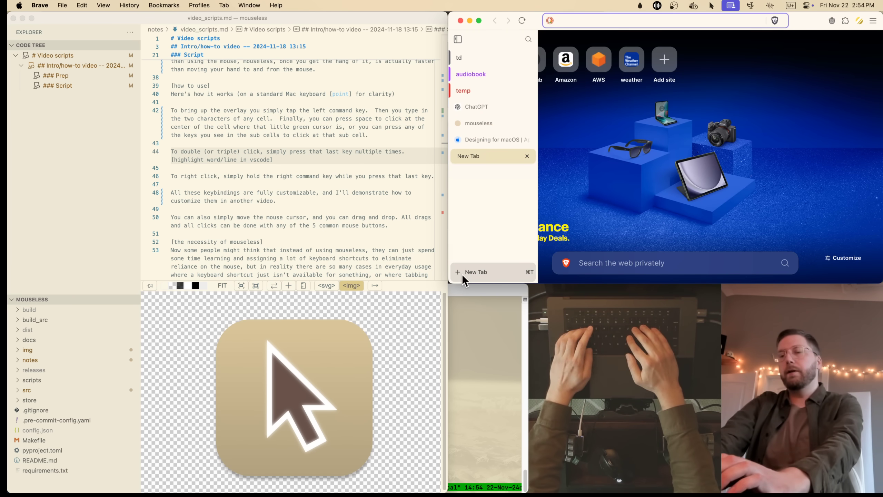
key("super")
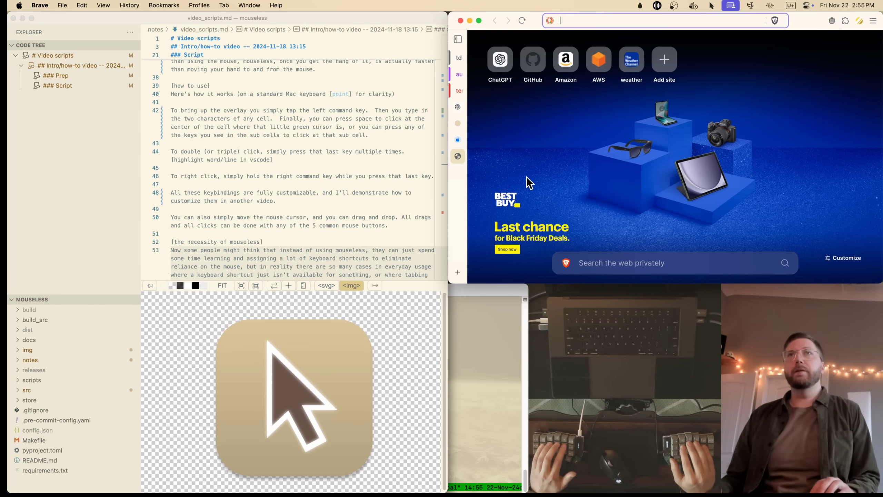
key("super")
Double-click the word 'last' on line 44 through Mouseless grid cell JH.
key("j")
key("h")
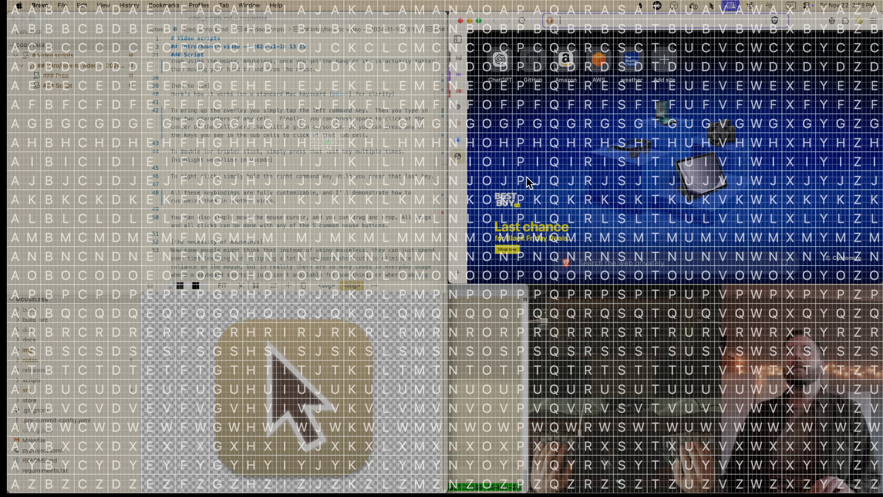
double_click(331, 151)
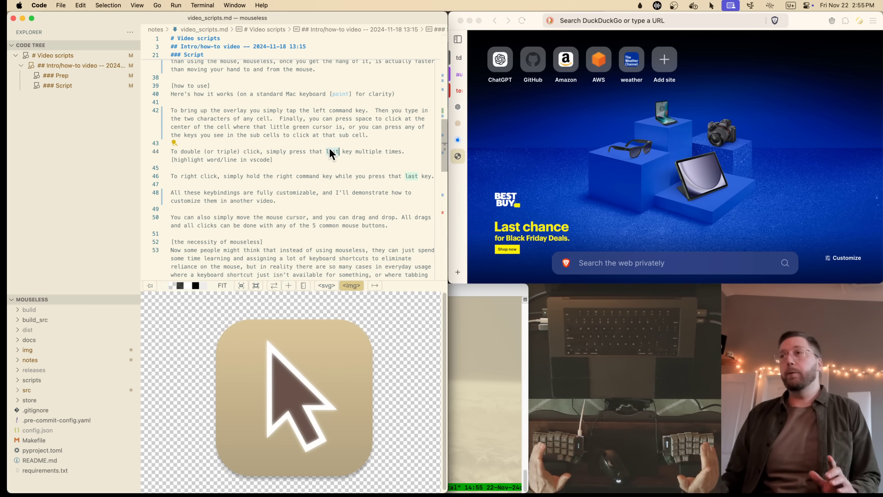
Triple-click line 44 through the same JH grid cell to select the whole line.
key("super")
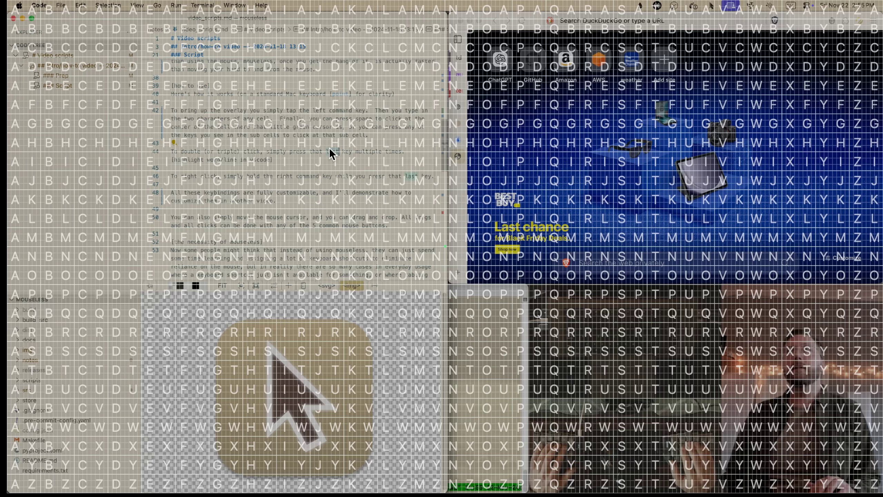
key("j")
key("h")
triple_click(334, 149)
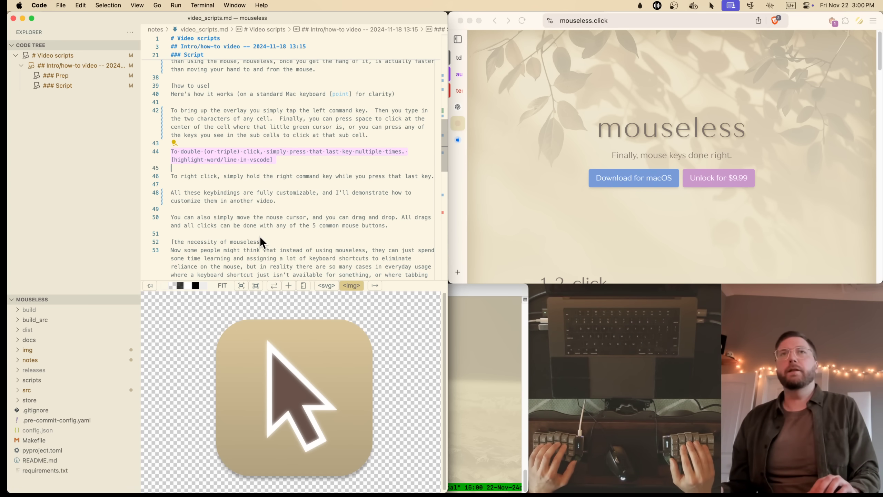
key("super")
left_click_drag(259, 236, 294, 217)
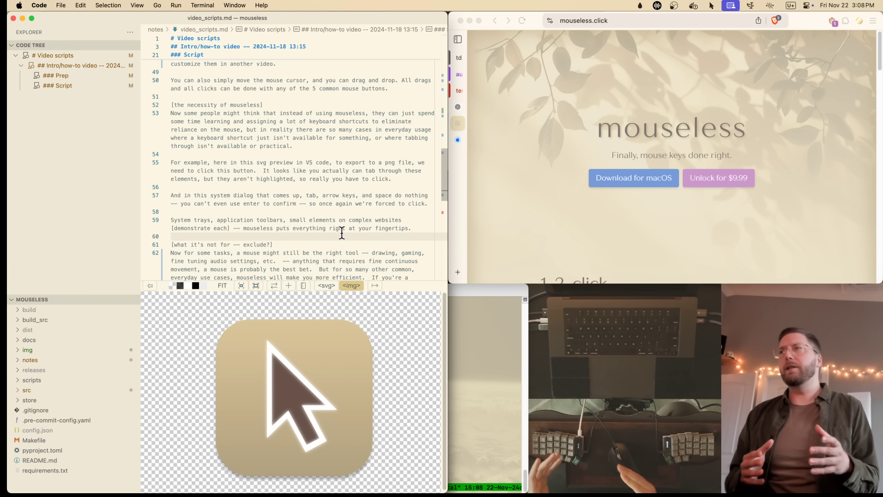
Export the focused SVG icon preview to PNG via the Mouseless grid and confirm Save.
left_click(295, 349)
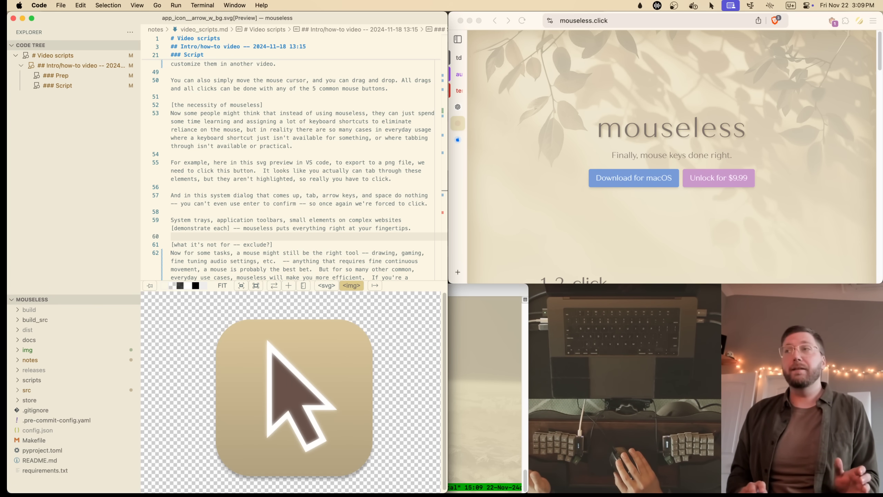
key("ctrl+space")
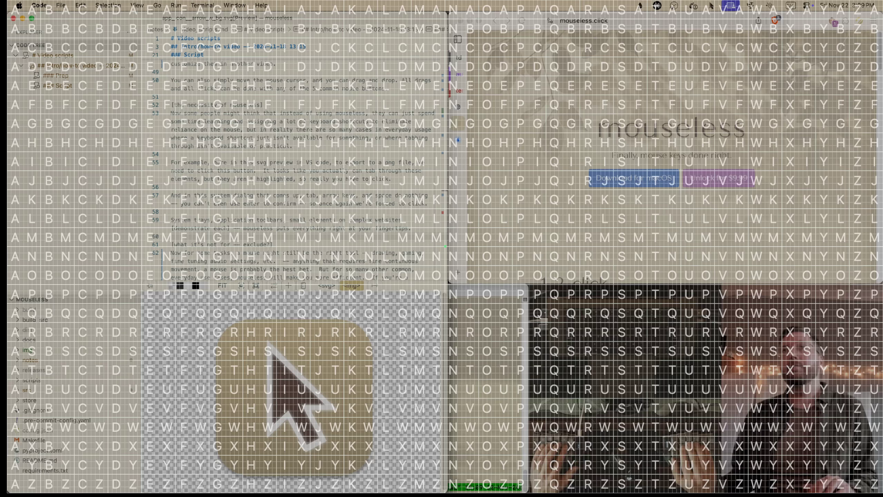
left_click(376, 287)
key("Return")
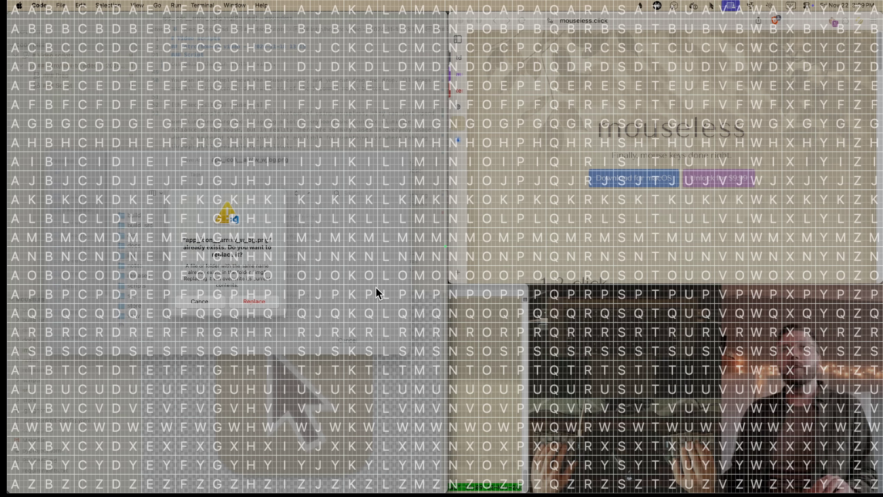
Confirm replacing the existing PNG file through Mouseless grid cell HP.
key("h")
key("p")
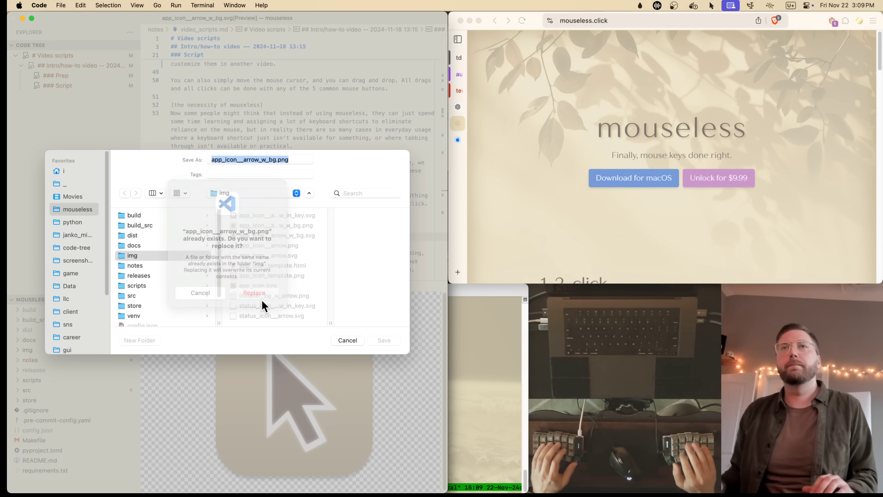
left_click(261, 299)
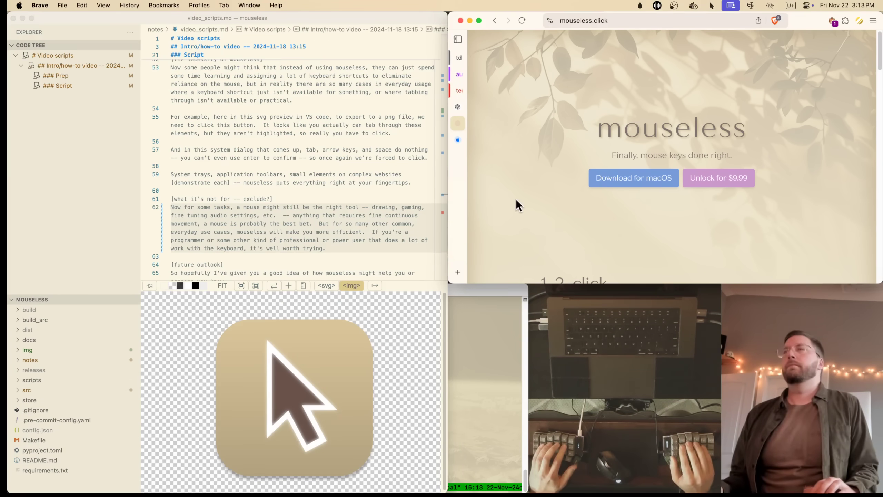
Open and dismiss the screen recorder's menu-bar menu and a Brave extension popup.
key("ctrl+space")
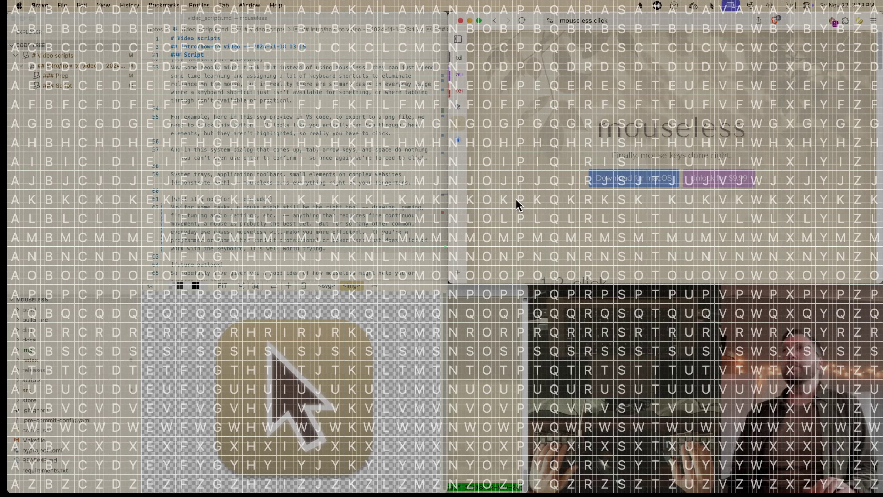
left_click(675, 6)
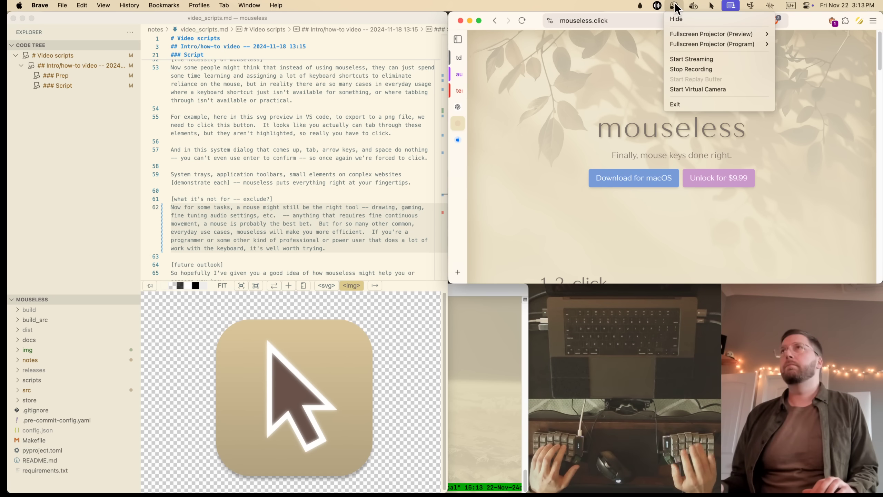
key("Escape")
key("ctrl+space")
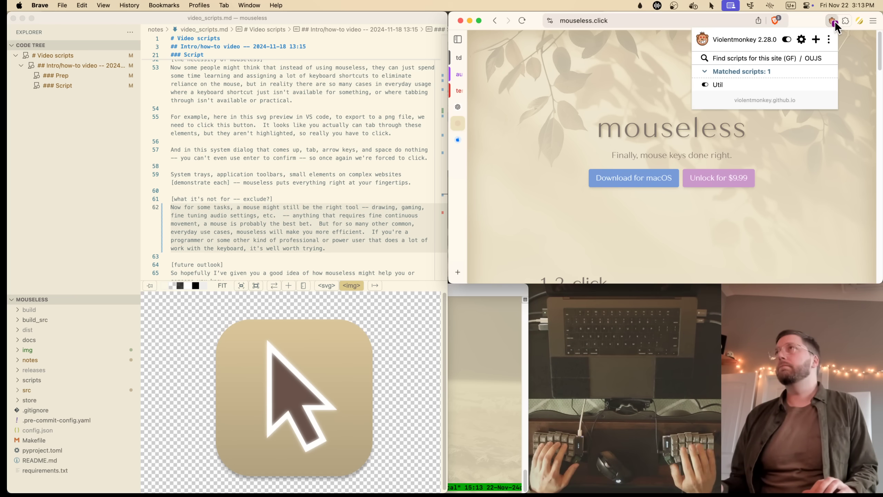
left_click(835, 21)
key("Escape")
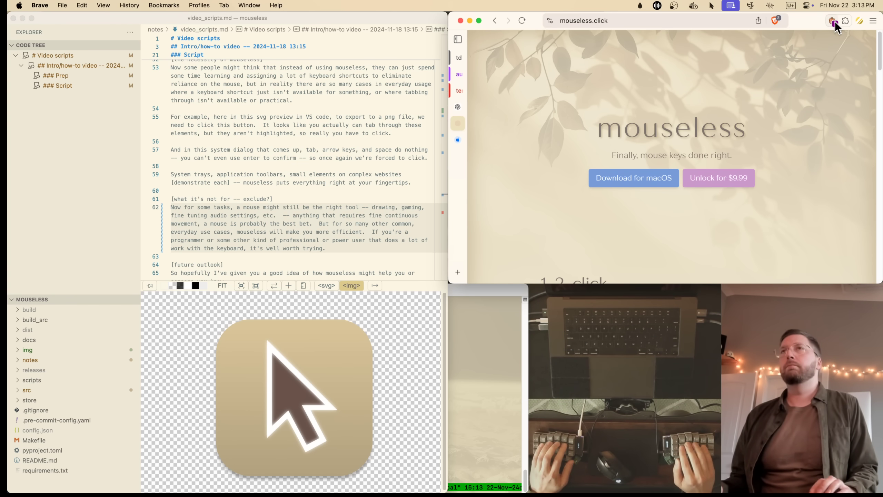
Switch to the Apple Design tab and open Apple's developer Accessibility page.
key("ctrl+Tab")
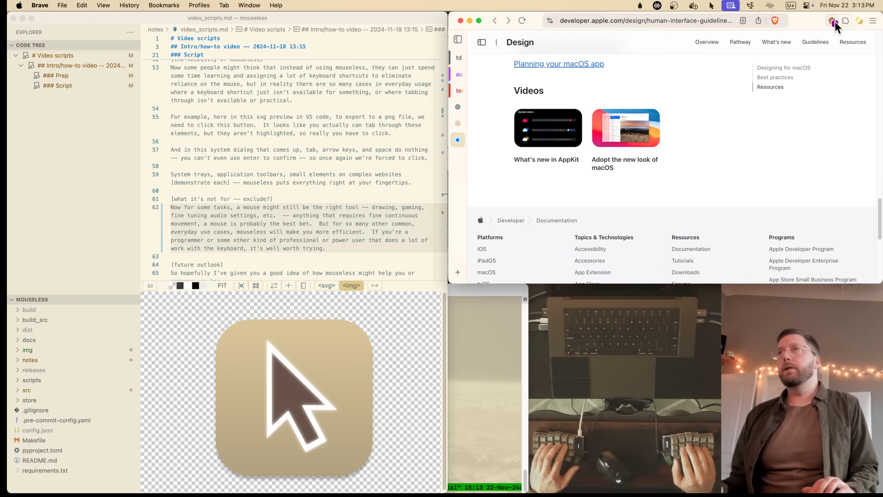
key("ctrl+space")
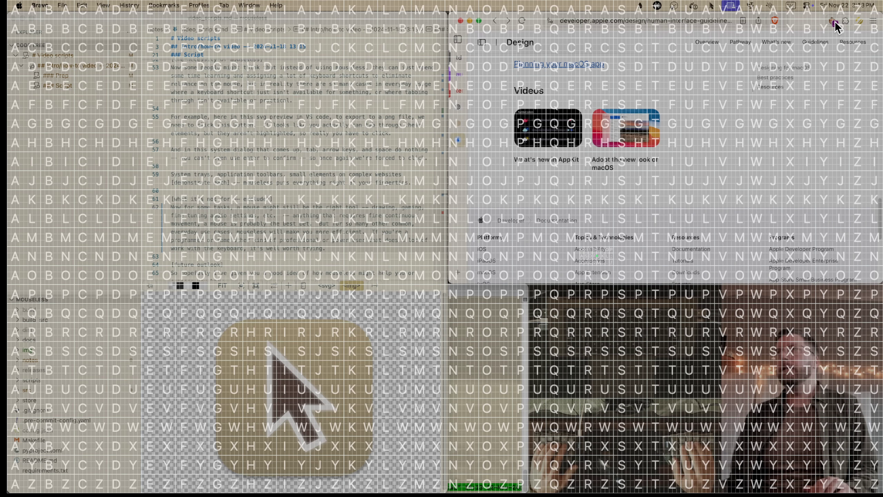
left_click(599, 249)
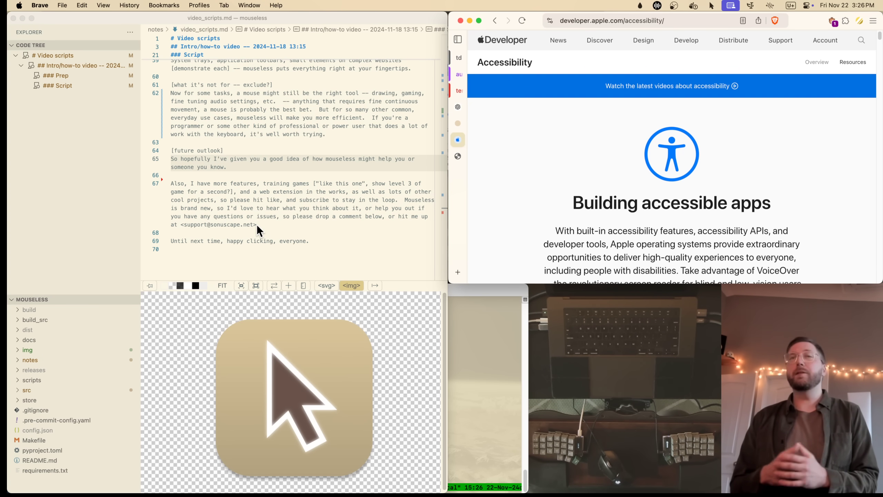
Switch to the localhost:8080 training game tab and hit four floating targets.
key("ctrl+Tab")
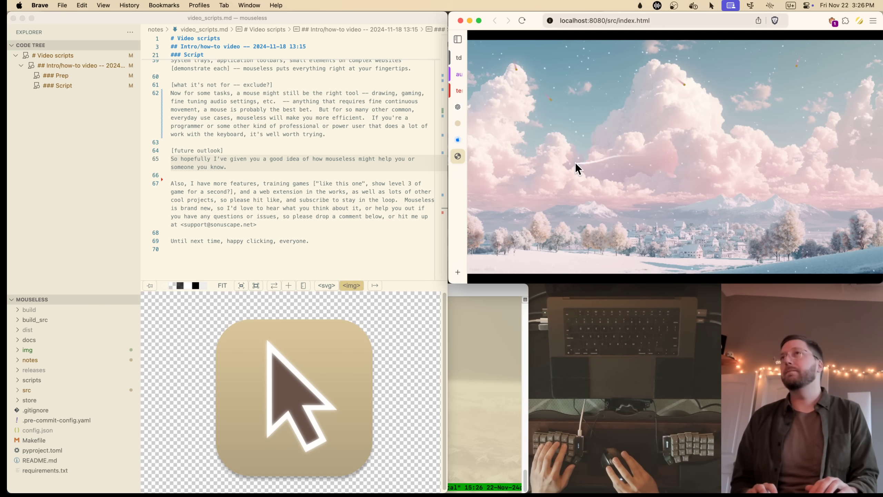
left_click(536, 149)
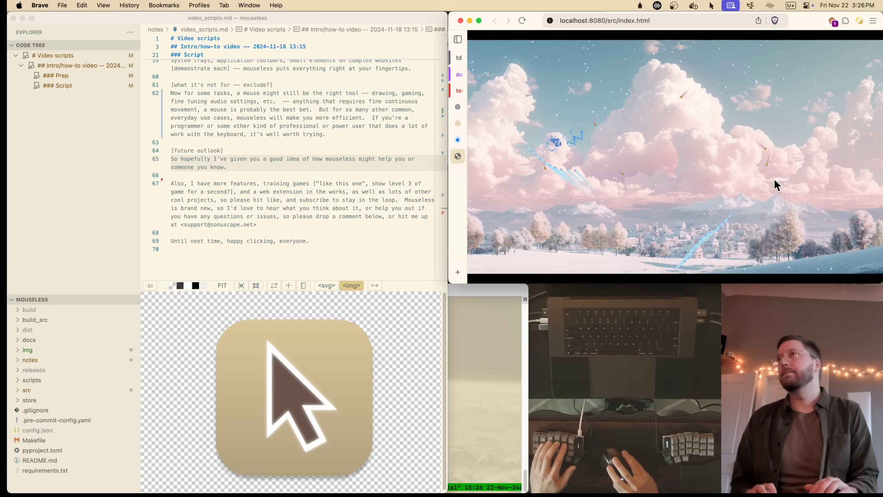
left_click(592, 198)
left_click(641, 184)
left_click(675, 172)
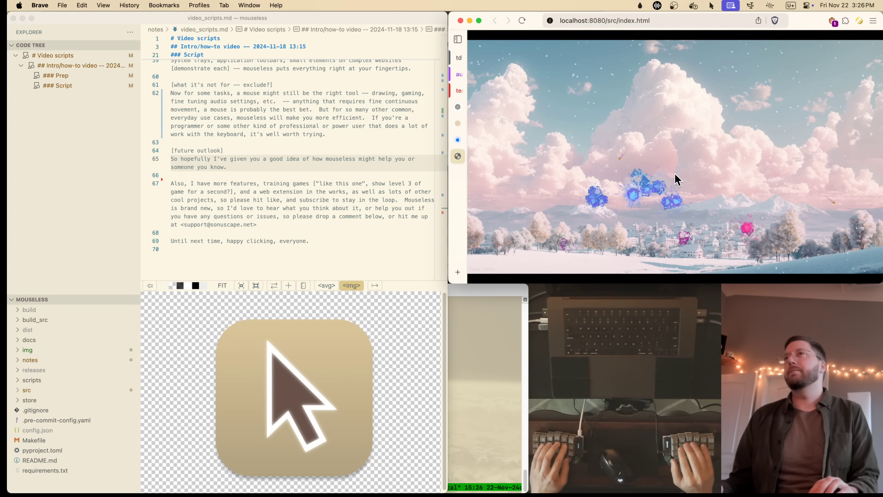